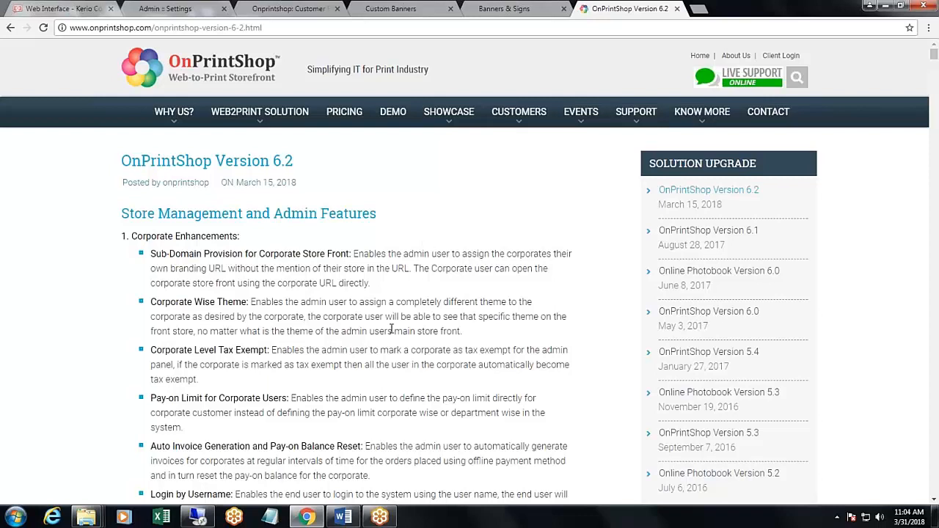
Step: Switch to the Onprintshop admin site and open store personalization for the B2B Sample corporate
left_click(288, 9)
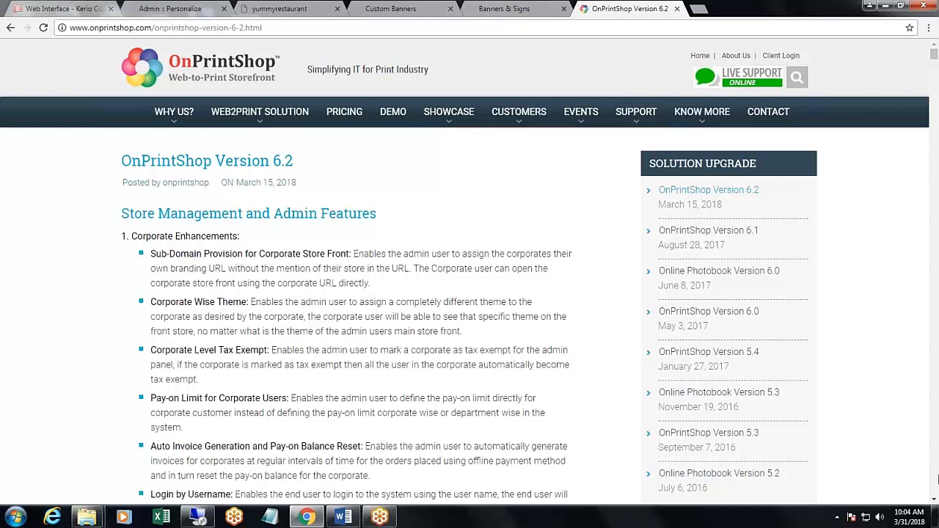
left_click(170, 8)
left_click(14, 124)
left_click(45, 209)
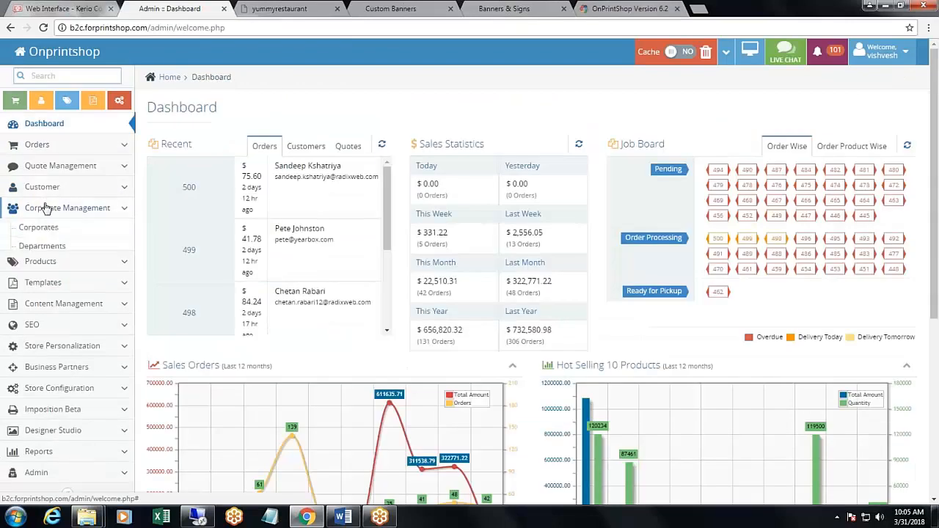
left_click(38, 227)
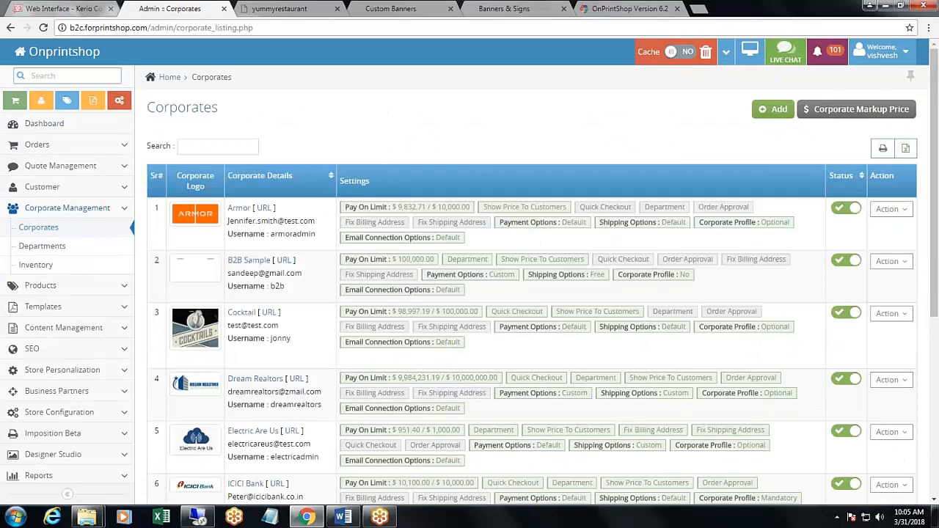
left_click(890, 261)
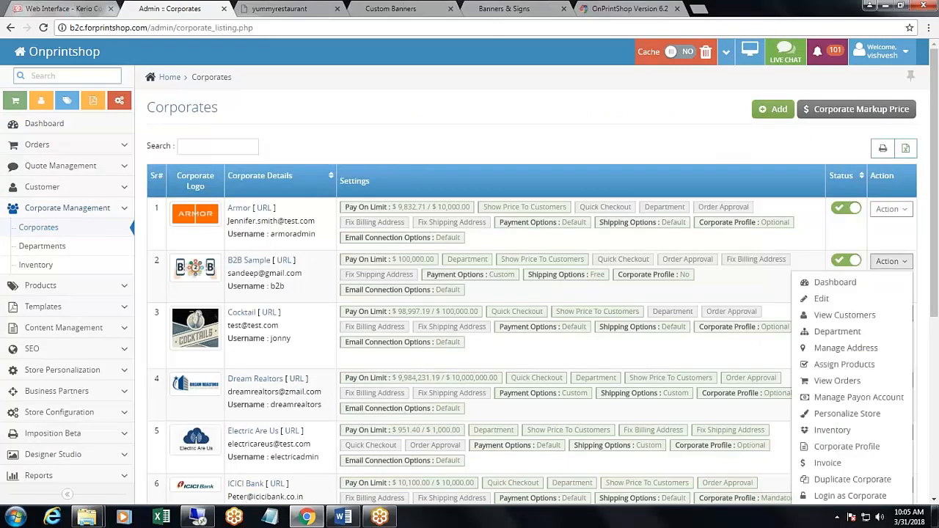
left_click(855, 422)
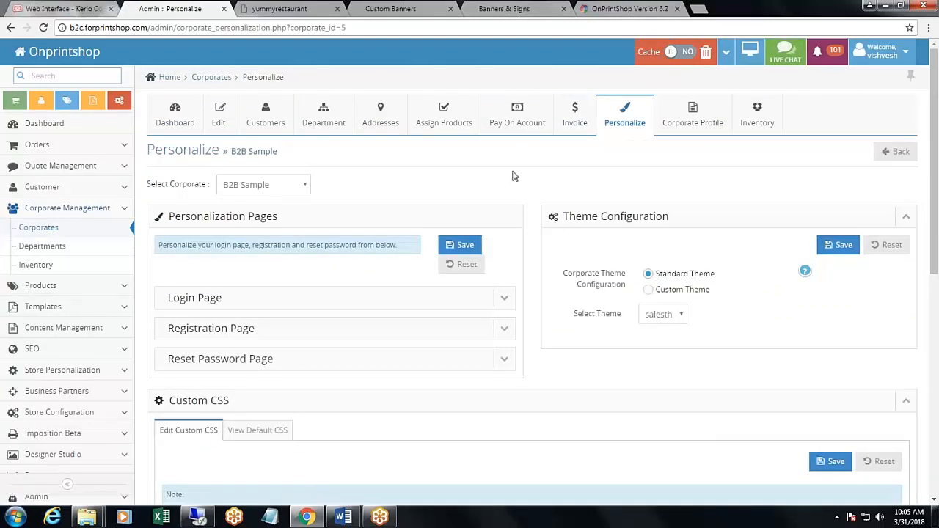
Step: Examine the standard themes offered in B2B Sample's Theme Configuration without changing the selection
left_click_drag(562, 216, 669, 217)
left_click(569, 317)
left_click_drag(570, 317, 625, 314)
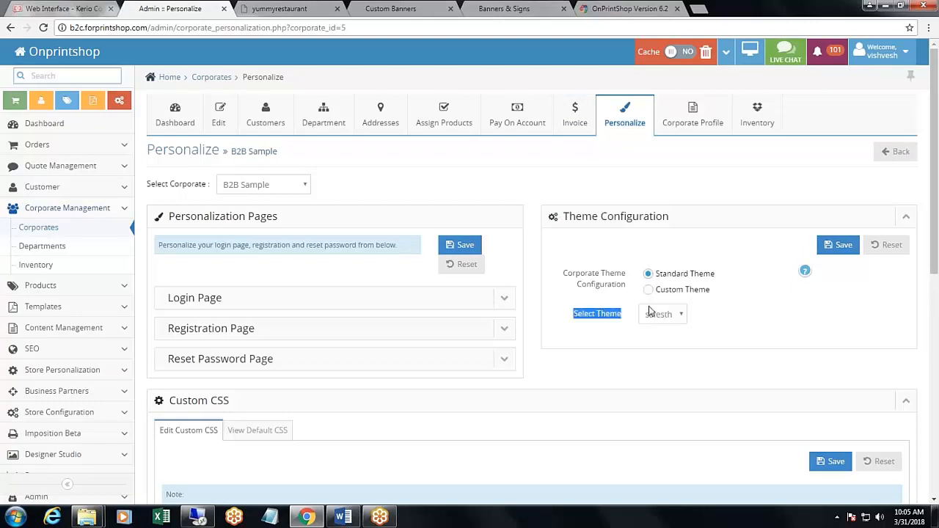
left_click(670, 317)
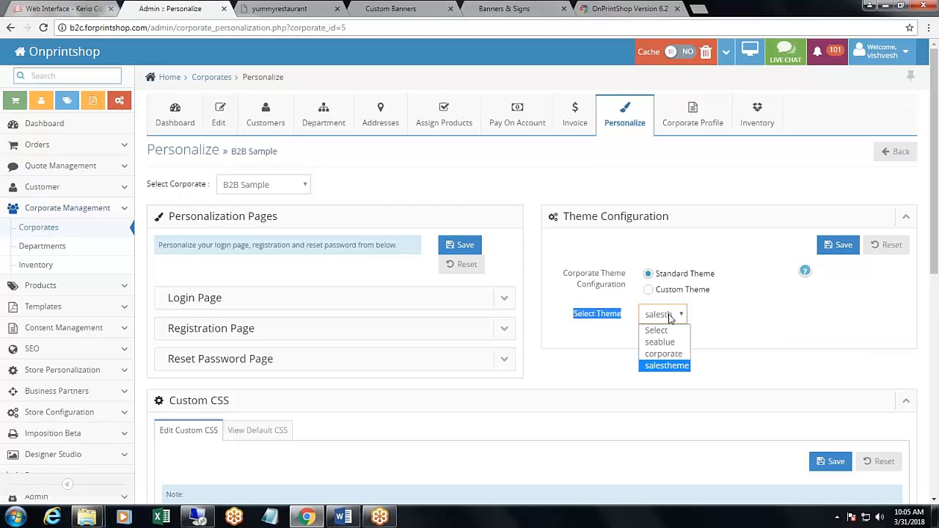
left_click(603, 214)
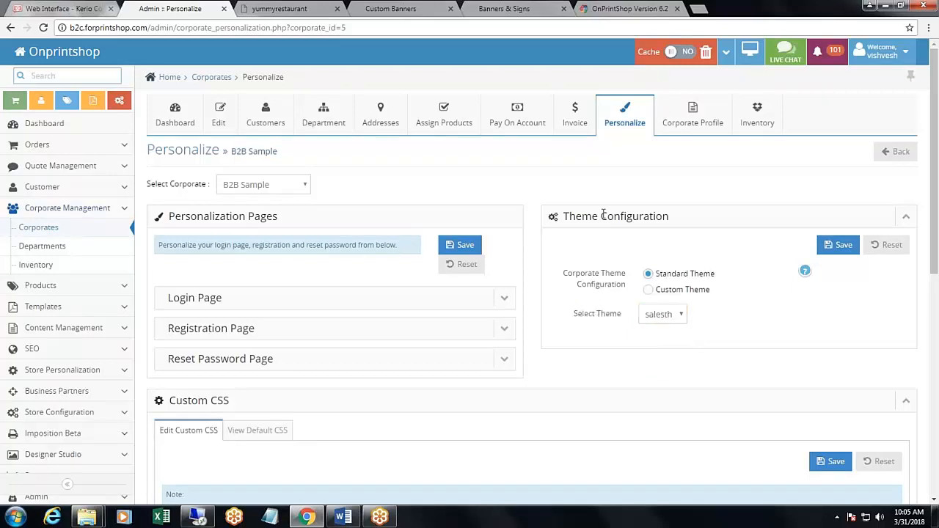
Step: Switch the Corporate Theme Configuration to Custom Theme and view its predefined color combinations without choosing one
triple_click(627, 281)
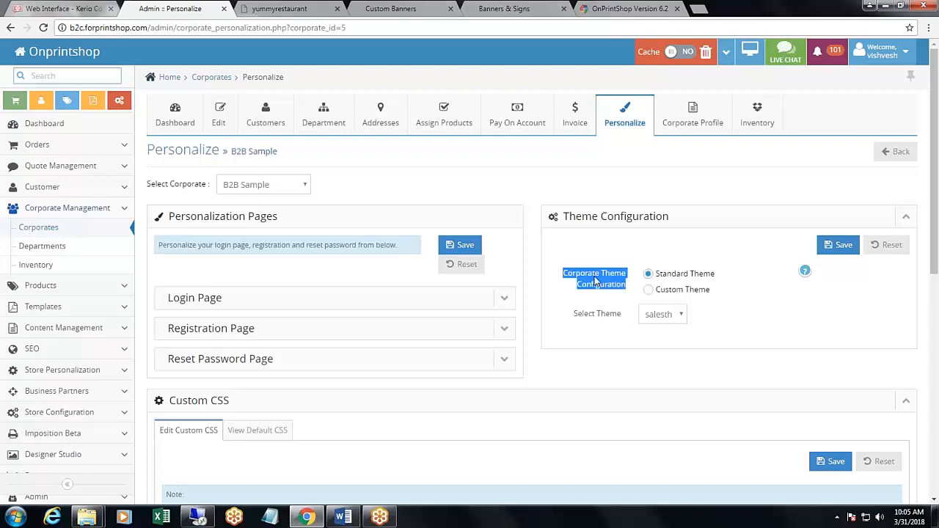
left_click(649, 292)
scroll(807, 301, "down", 1)
left_click(708, 254)
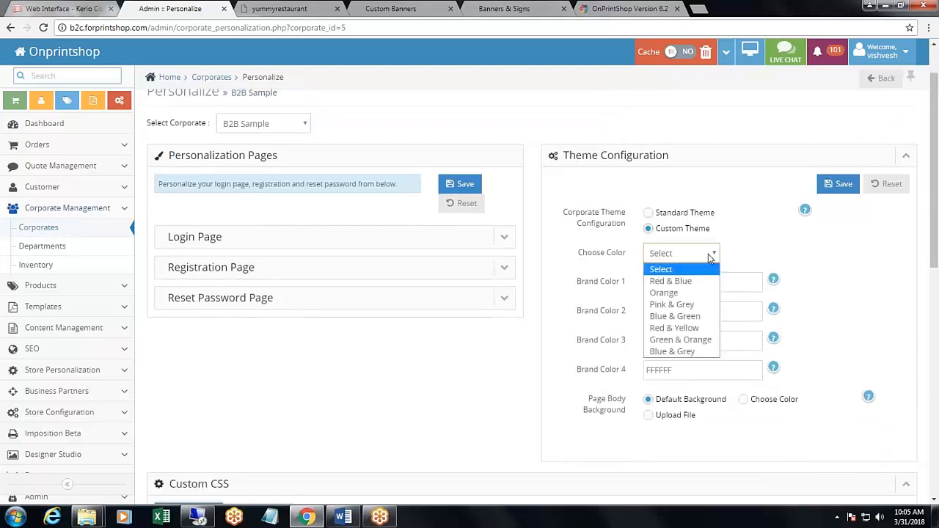
left_click(758, 242)
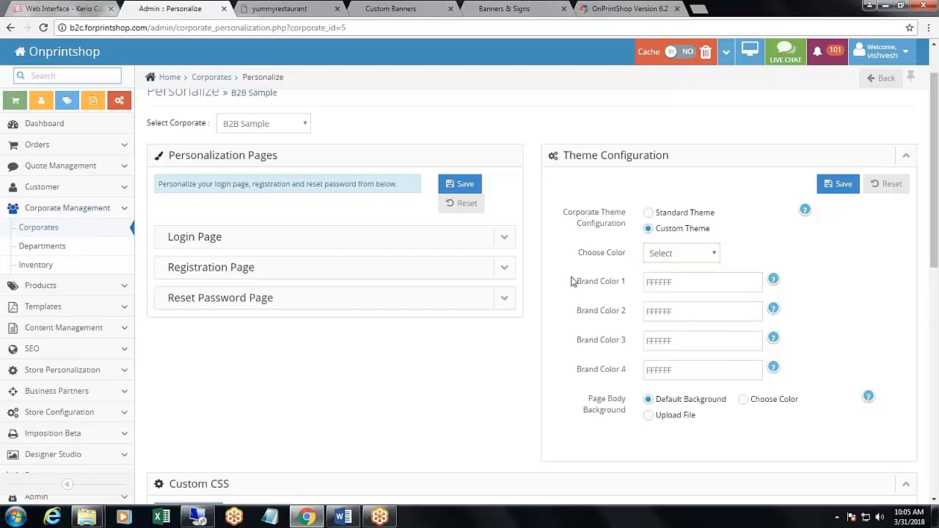
Step: Examine the Brand Color fields of the custom theme configuration
left_click_drag(582, 287, 640, 283)
left_click(599, 313)
left_click_drag(577, 311, 634, 316)
left_click_drag(577, 340, 620, 343)
left_click(628, 193)
scroll(627, 192, "up", 1)
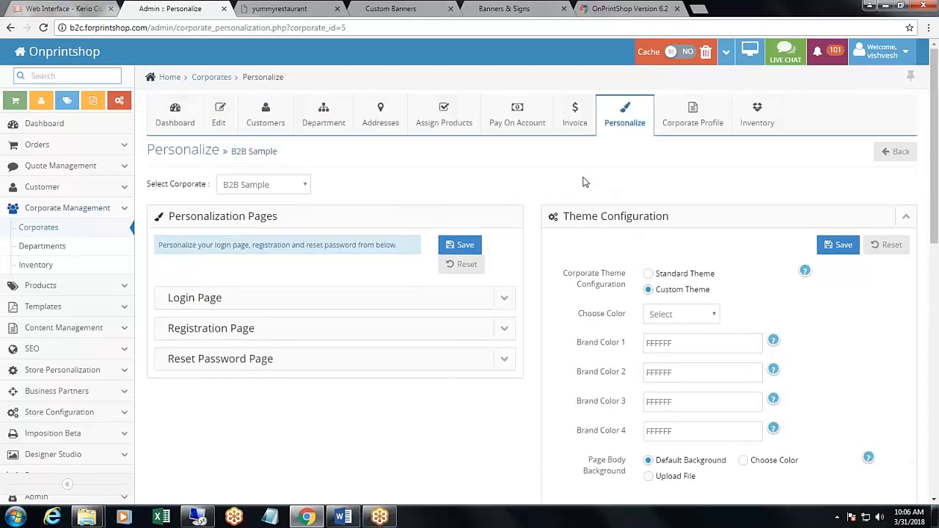
Step: Find and highlight the Corporate Level Tax Exempt heading in the OnPrintShop Version 6.2 release notes
left_click(609, 9)
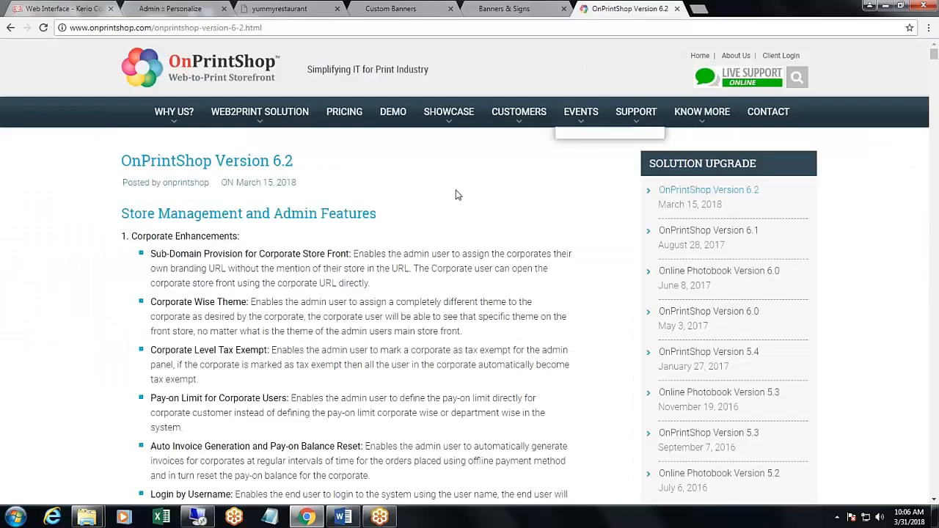
scroll(455, 195, "down", 3)
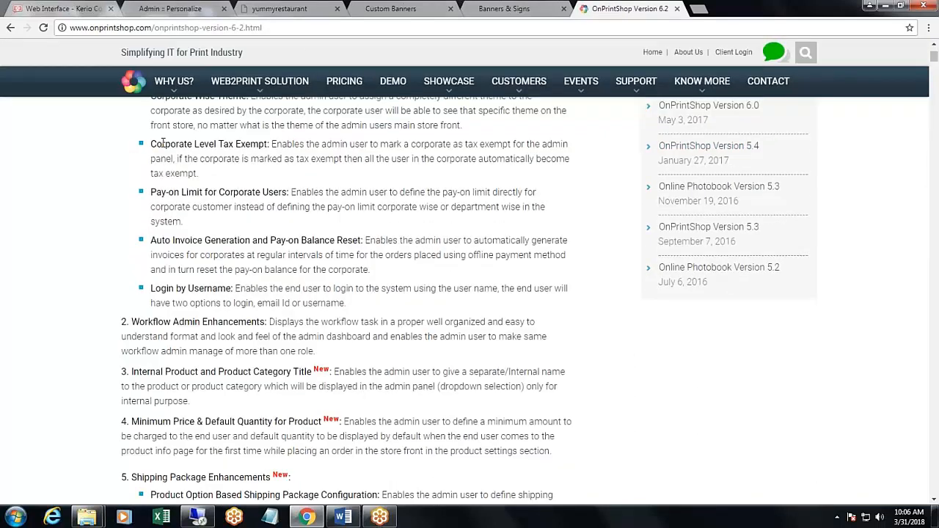
left_click_drag(152, 143, 271, 146)
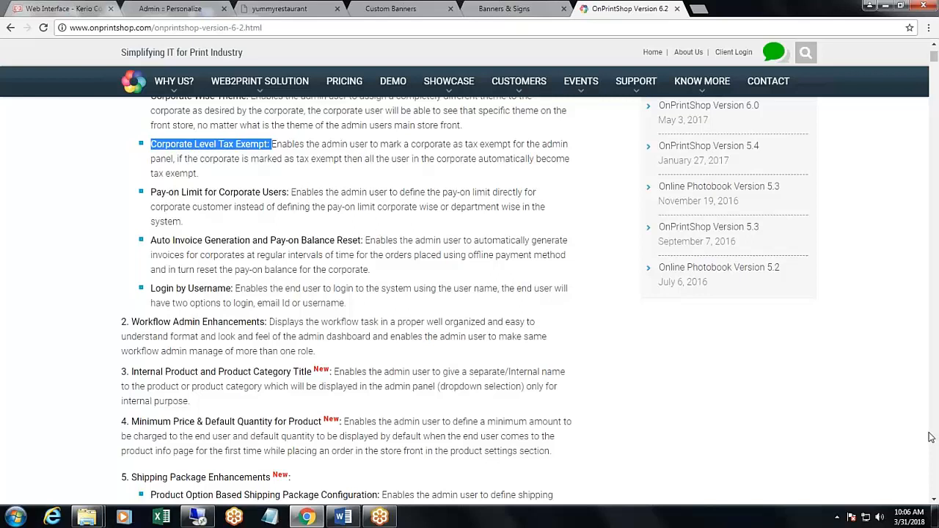
Step: Return to the admin site and open the B2B Sample corporate for editing from the corporates list
key("ctrl+2")
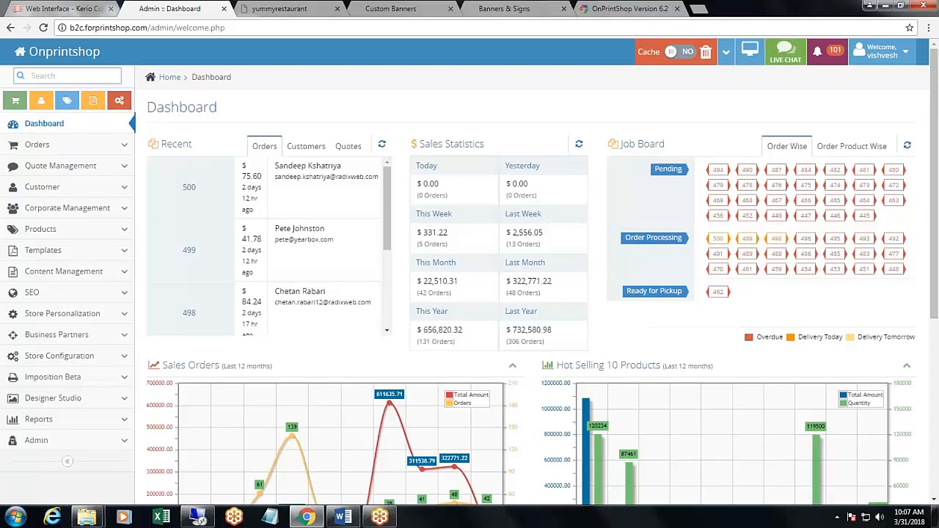
left_click(44, 209)
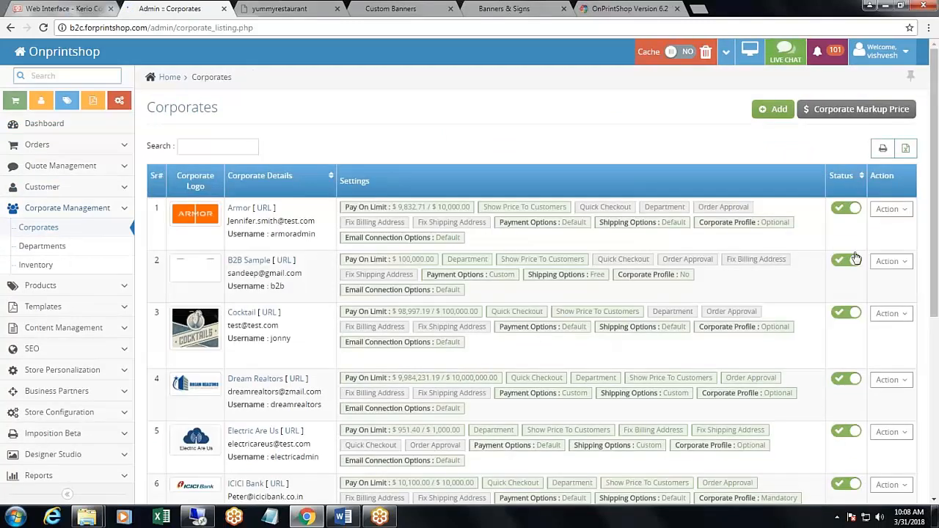
left_click(891, 262)
left_click(844, 299)
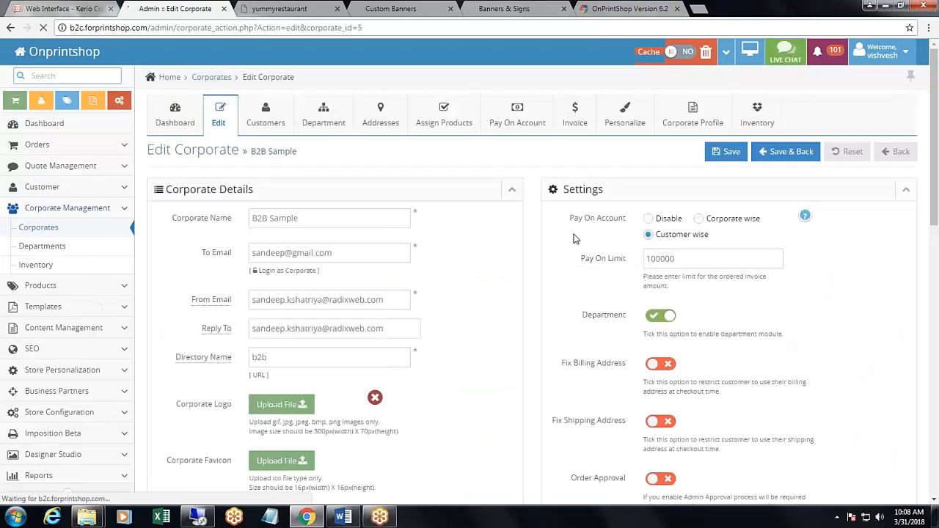
Step: Enable Allow Tax Exemption in B2B Sample's settings and save the corporate
left_click_drag(564, 189, 603, 190)
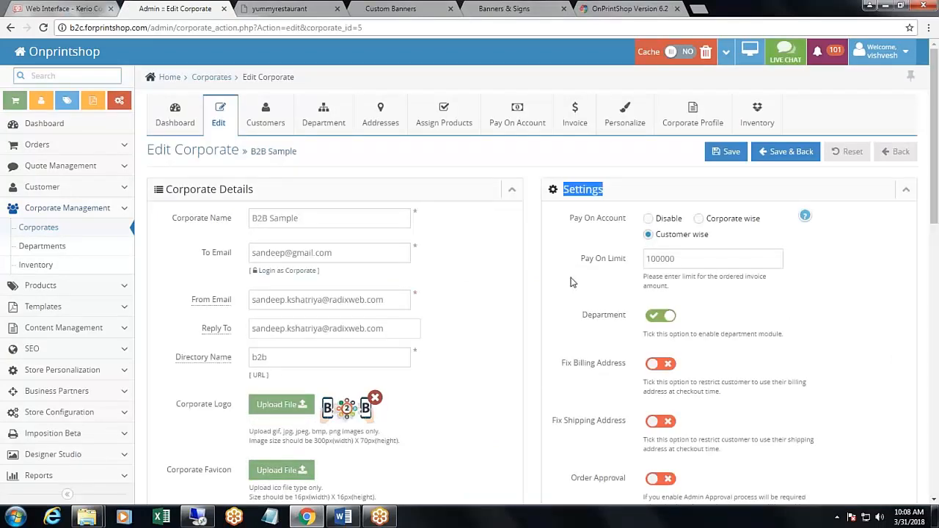
scroll(570, 289, "down", 4)
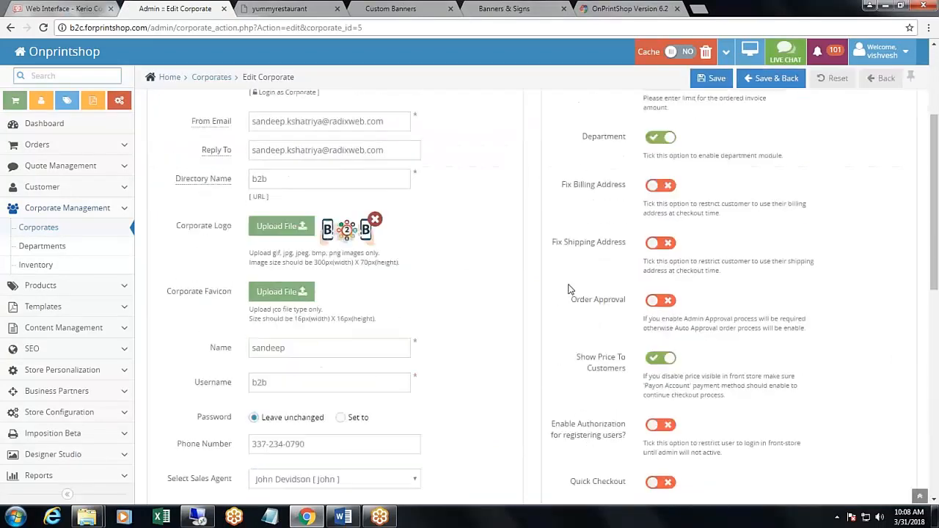
scroll(571, 289, "down", 2)
left_click_drag(552, 328, 636, 333)
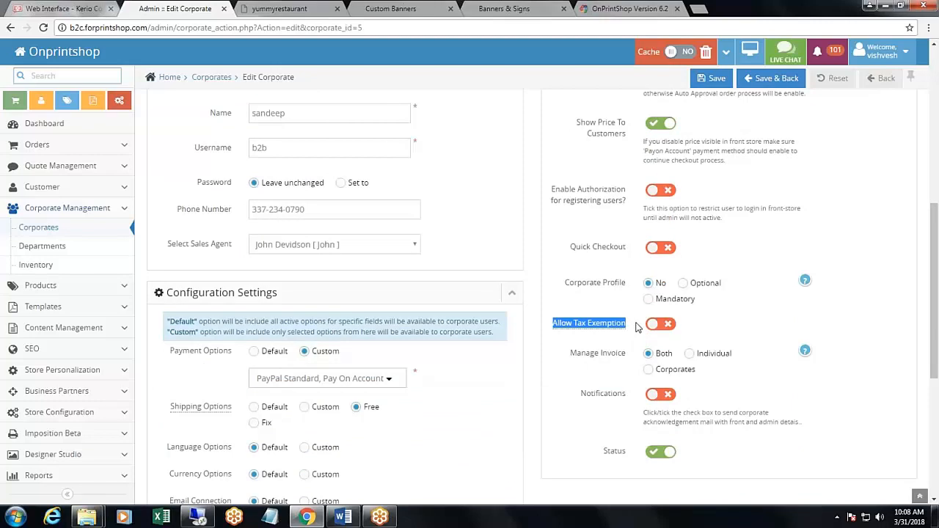
left_click(664, 325)
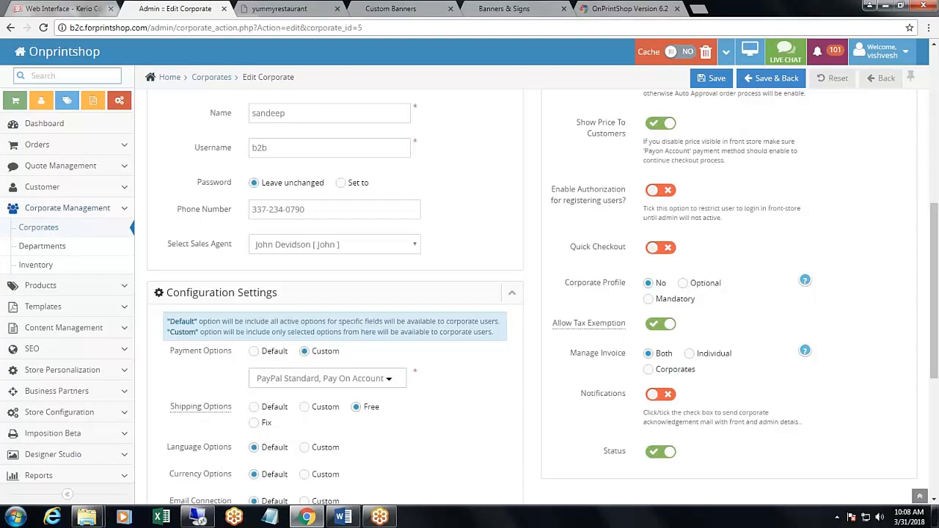
left_click(716, 80)
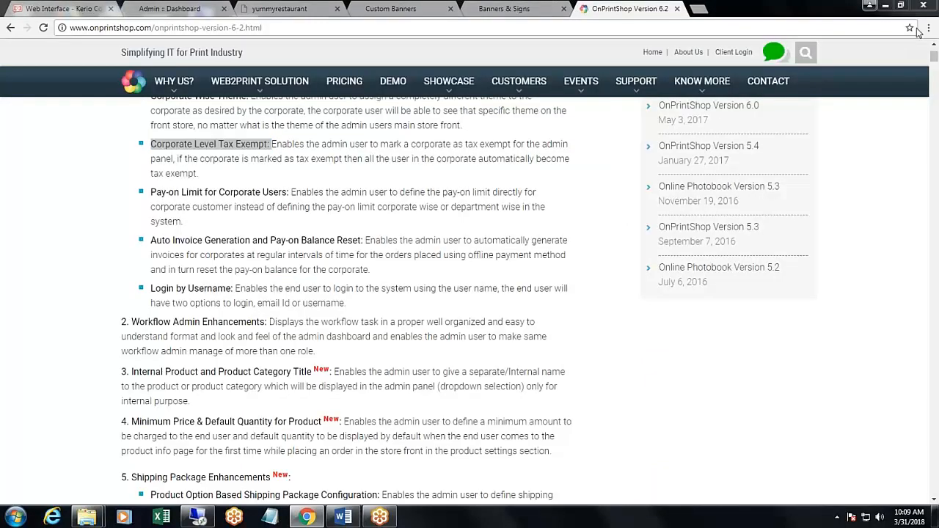
Step: Review the Pay-on Limit for Corporate Users entry in the Version 6.2 release notes
left_click(922, 31)
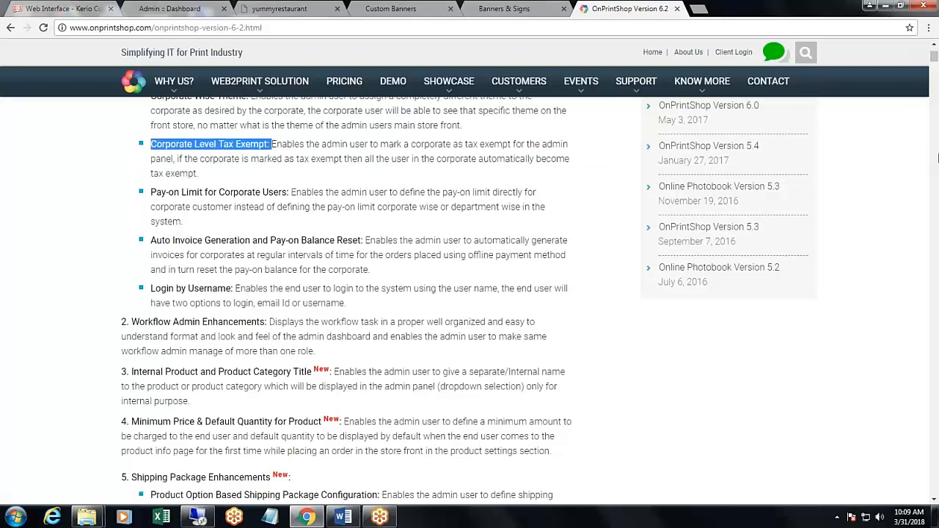
left_click_drag(156, 192, 295, 195)
left_click(296, 195)
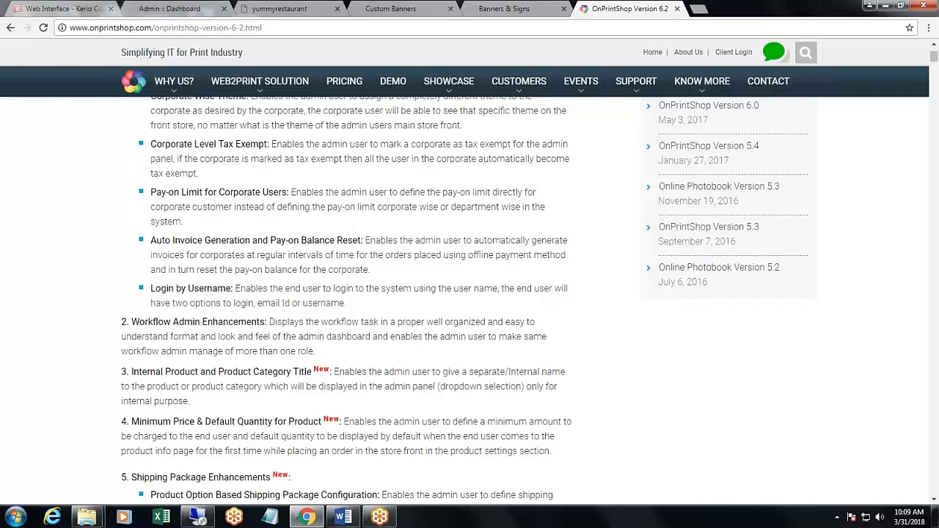
Step: Go back to the admin site's corporates list and open B2B Sample's edit page
left_click(173, 9)
left_click(56, 208)
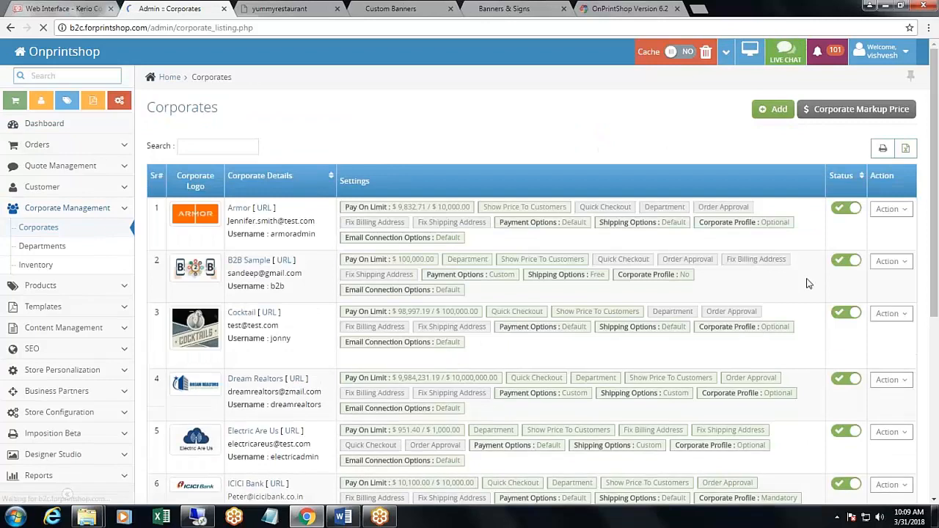
left_click(889, 262)
left_click(821, 298)
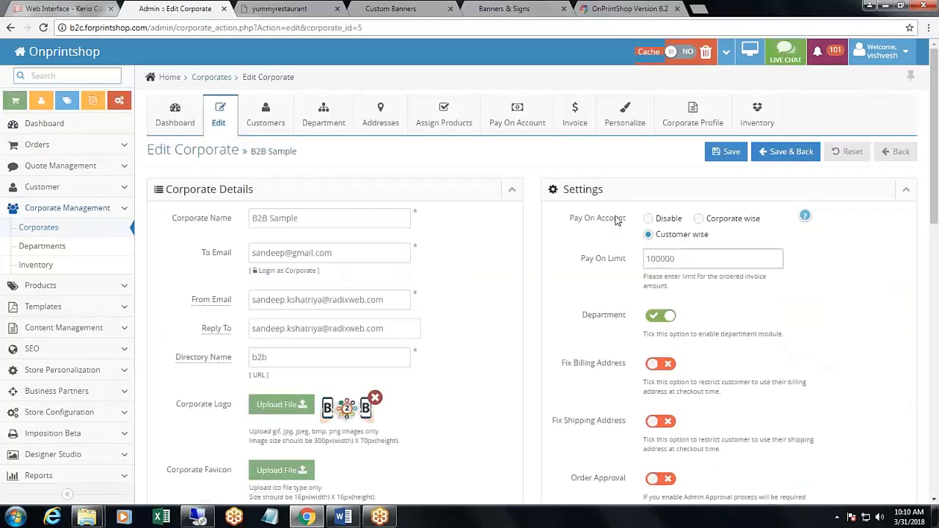
Step: Examine the Pay On Account setting of B2B Sample, keeping the Customer wise option
double_click(574, 190)
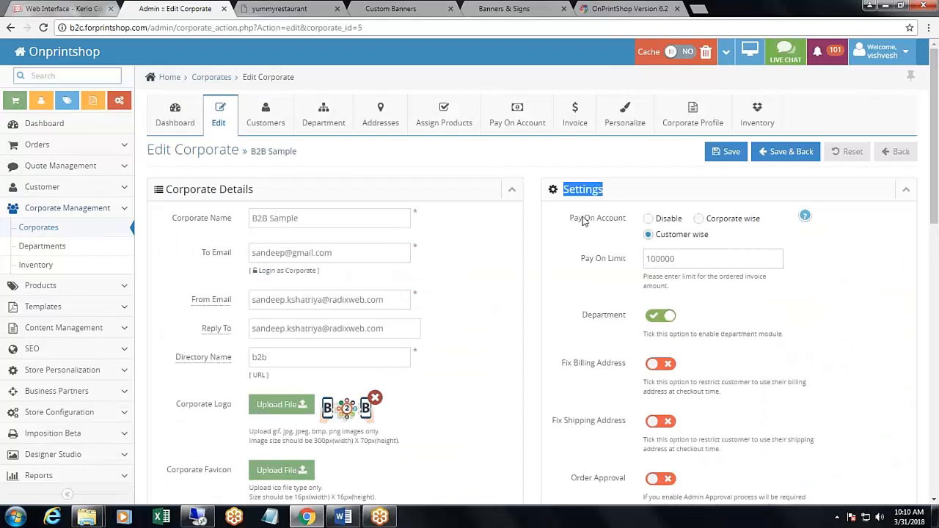
left_click(567, 221)
triple_click(601, 227)
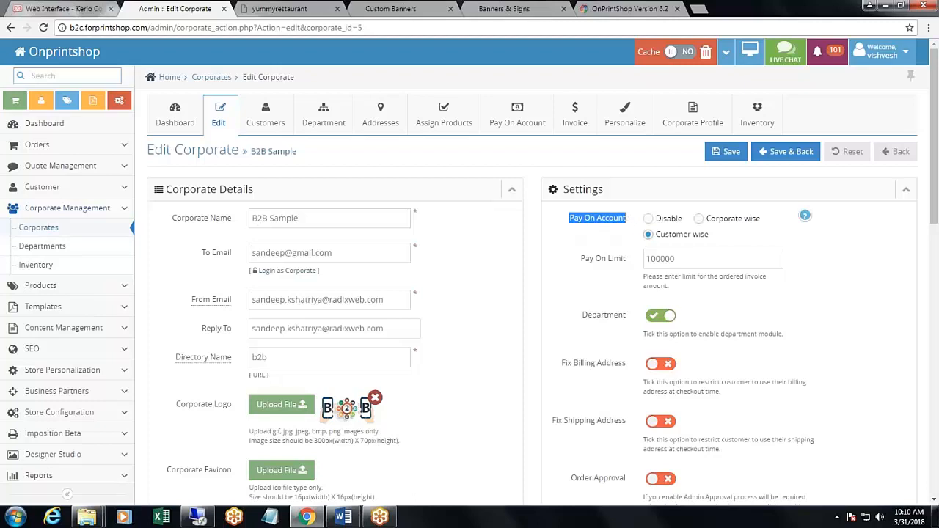
left_click(650, 240)
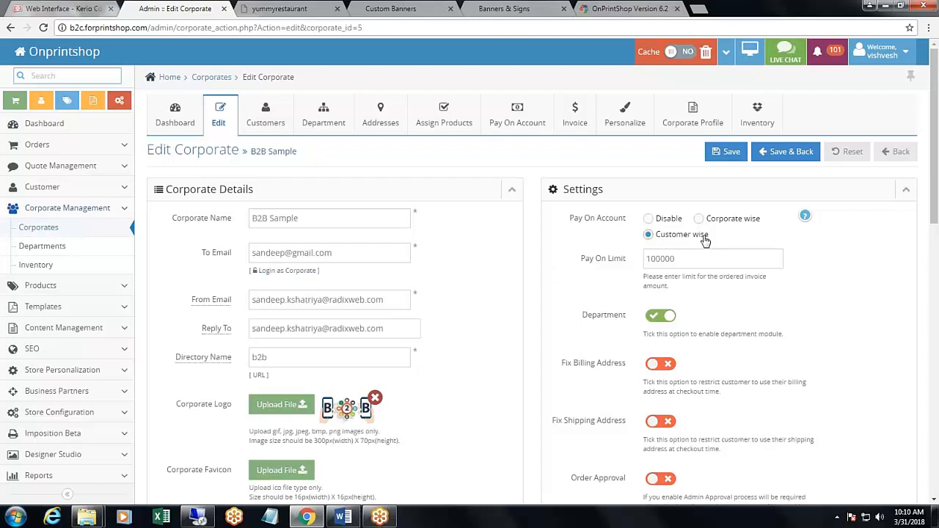
Step: Highlight Auto Invoice Generation and Pay-on Balance Reset in the release notes and open B2B Sample's invoices in the admin site
left_click(612, 15)
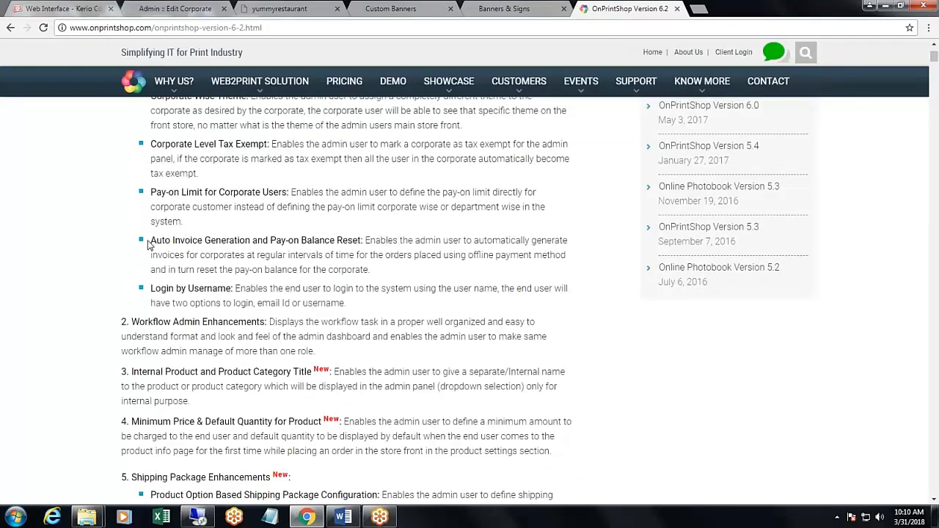
left_click_drag(150, 240, 365, 241)
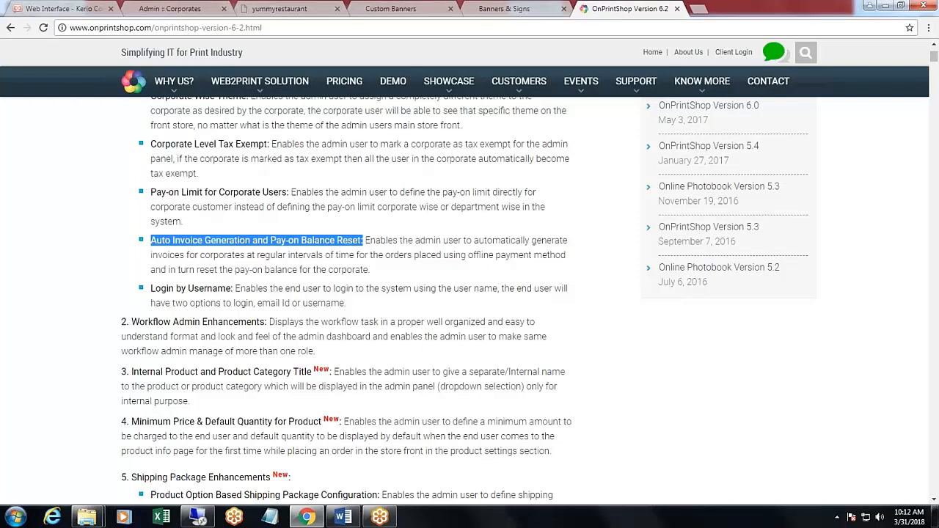
left_click(180, 13)
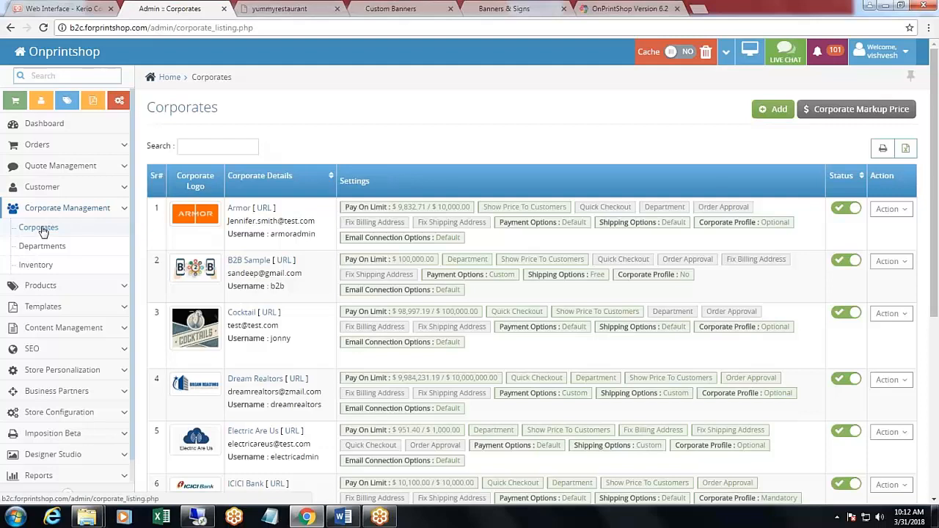
left_click(890, 262)
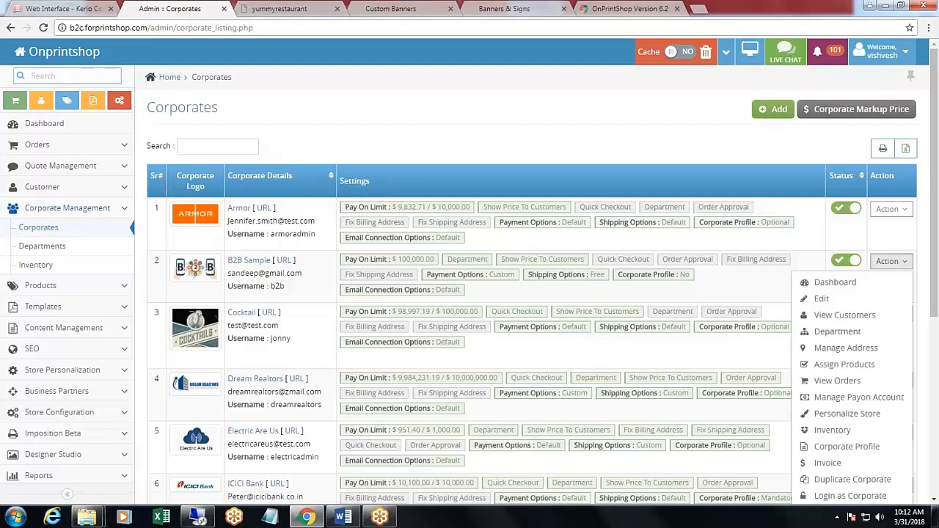
left_click(854, 464)
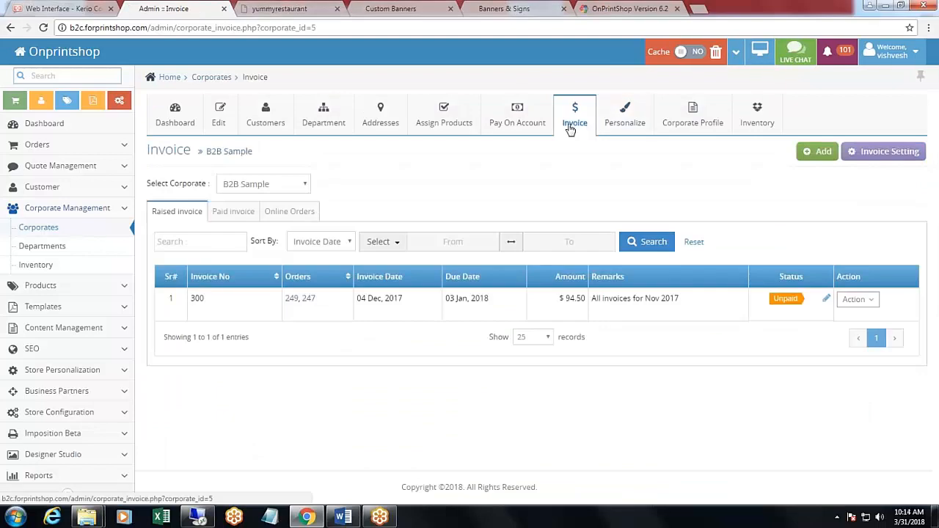
Step: Open B2B Sample's invoice settings and examine the Enable Auto Invoice Generation and Default Pay on Limit settings
left_click(889, 151)
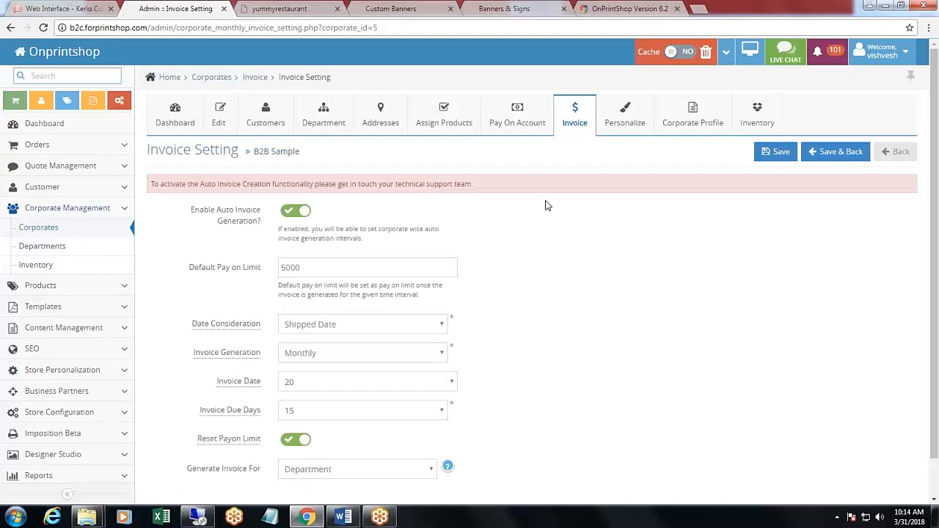
scroll(546, 206, "down", 1)
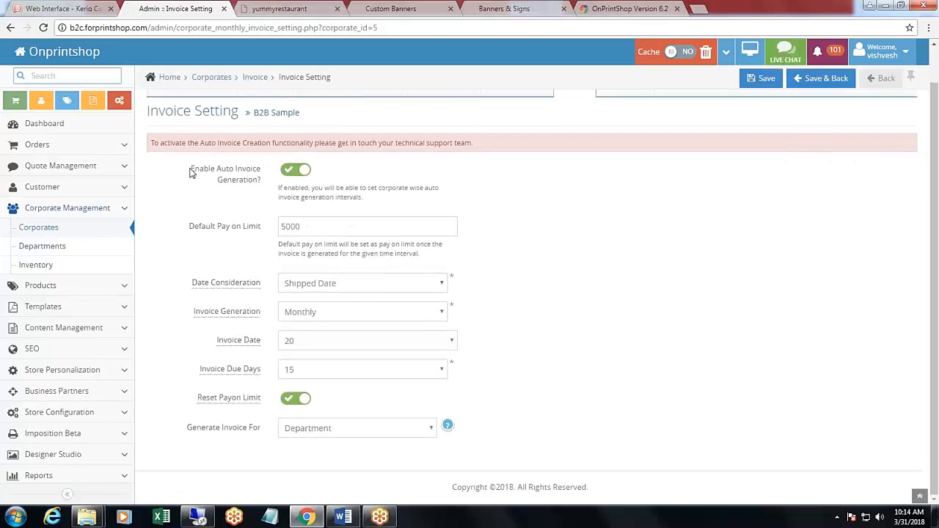
left_click_drag(202, 176, 264, 184)
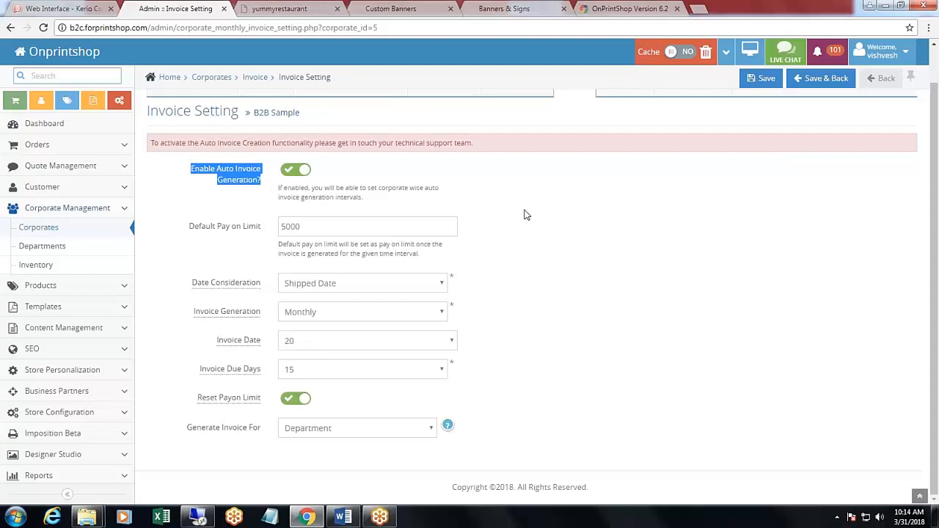
left_click(498, 247)
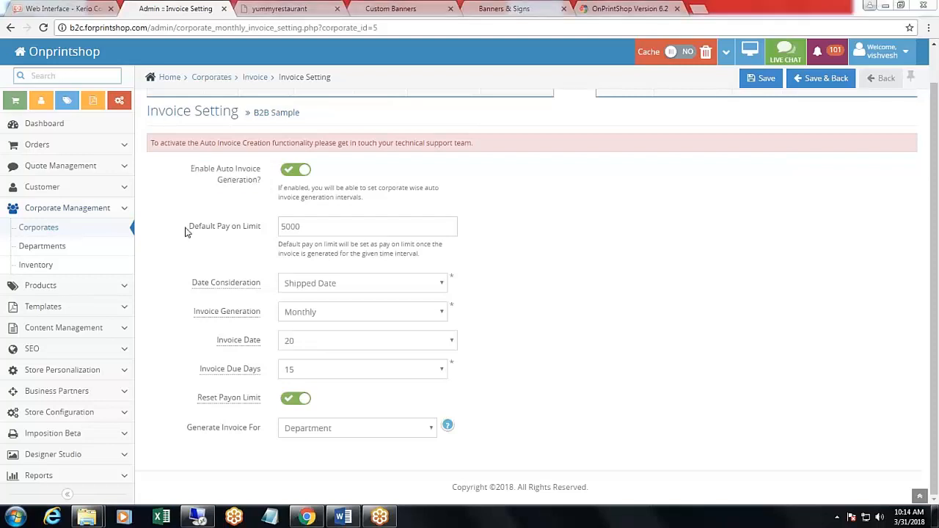
left_click_drag(187, 227, 267, 228)
Step: Review the Date Consideration and Invoice Generation choices, keeping Shipped Date and Monthly selected
left_click_drag(192, 282, 259, 289)
left_click(329, 289)
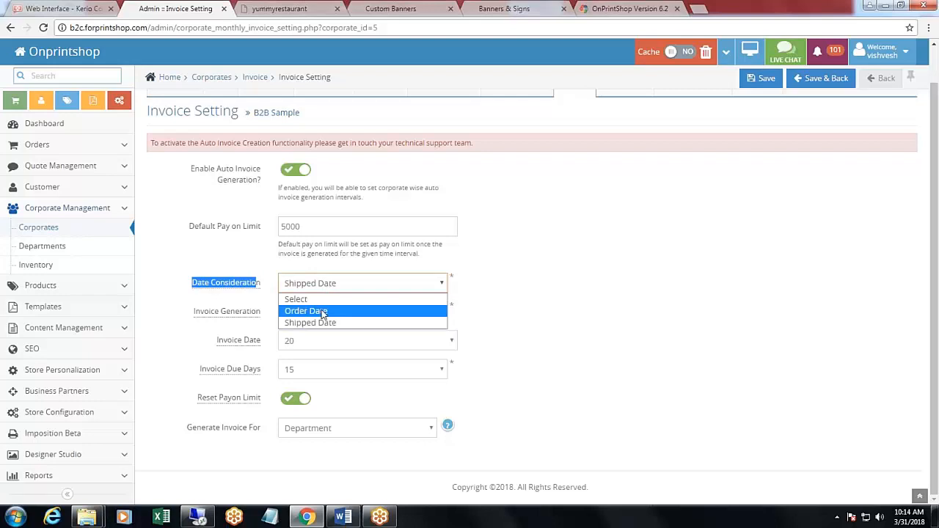
left_click(318, 326)
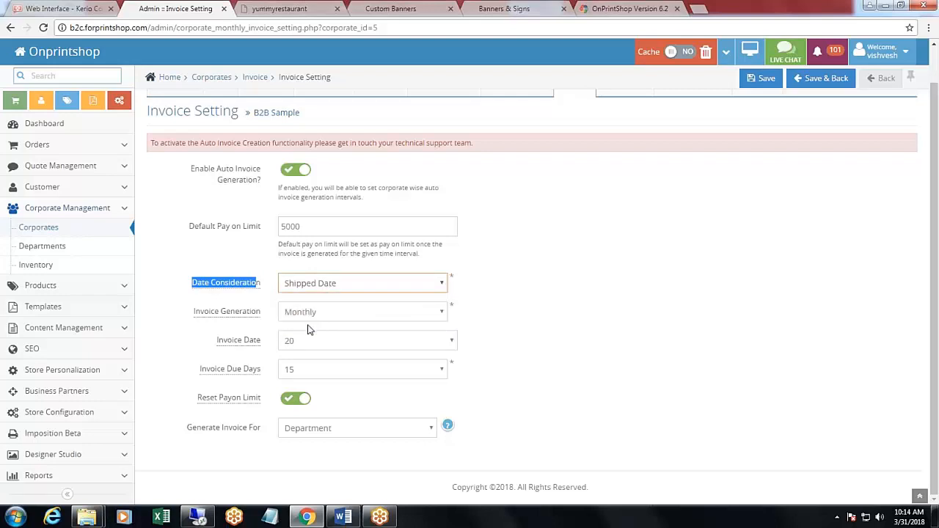
left_click(184, 320)
left_click_drag(185, 316, 256, 317)
left_click(329, 314)
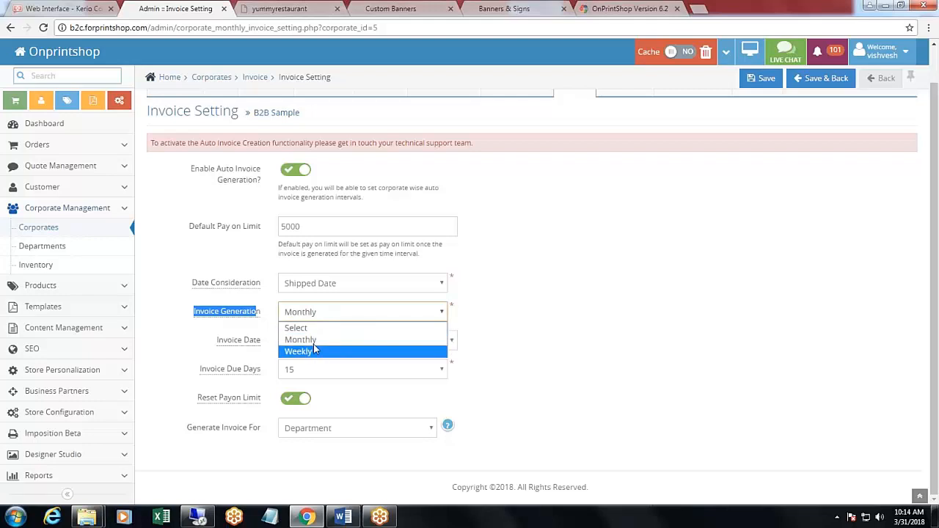
left_click(315, 342)
Step: Examine the available choices for Invoice Date and Invoice Due Days without changing either setting
left_click(198, 344)
left_click_drag(198, 344, 258, 352)
left_click(447, 345)
scroll(398, 256, "down", 2)
scroll(398, 255, "up", 3)
left_click(539, 268)
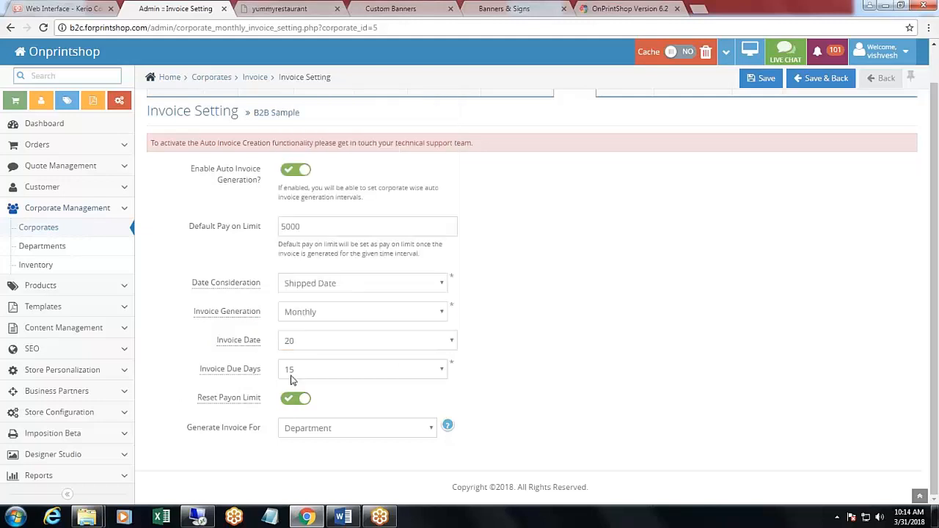
triple_click(218, 377)
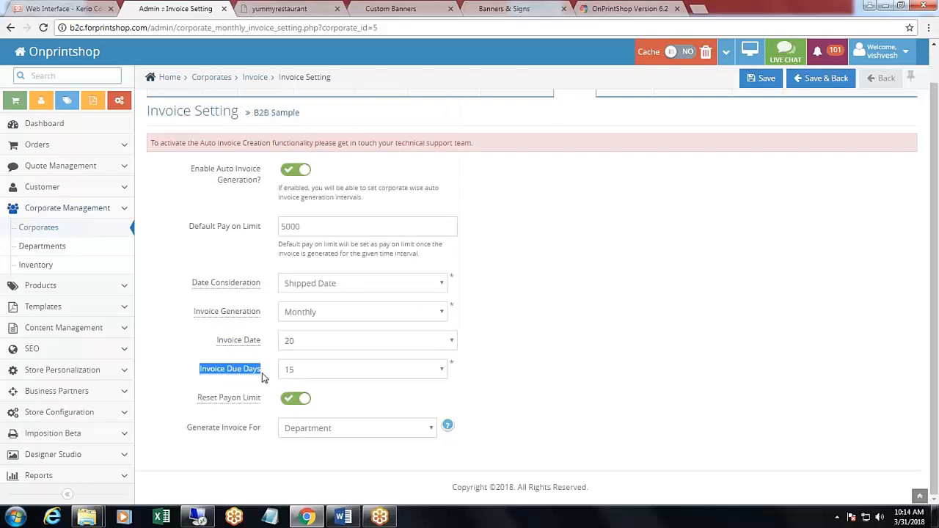
left_click(440, 369)
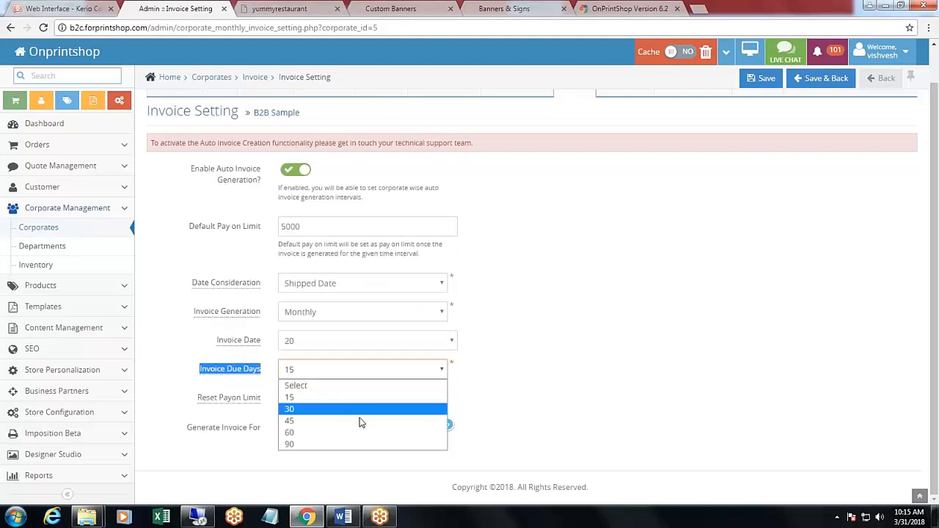
left_click(546, 359)
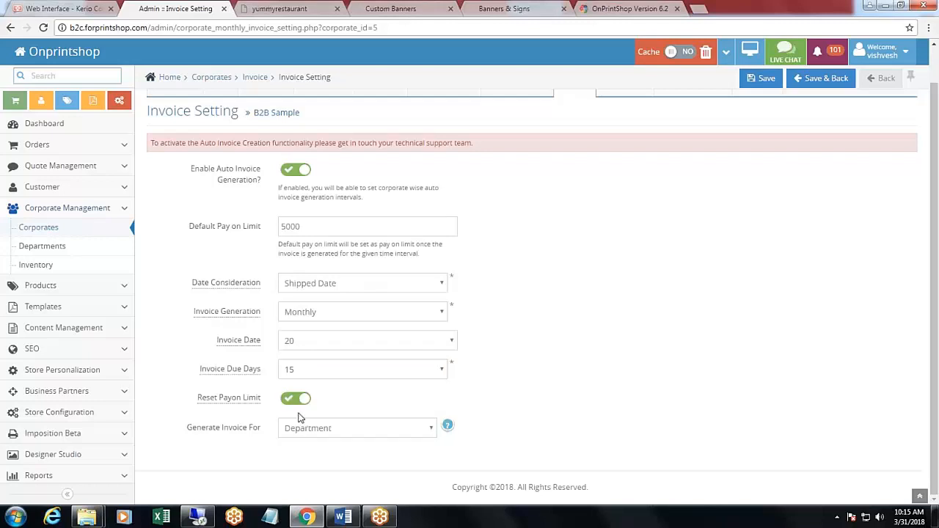
Step: Examine the Reset Payon Limit setting and the Generate Invoice For choices, keeping Department selected
left_click_drag(192, 405, 279, 403)
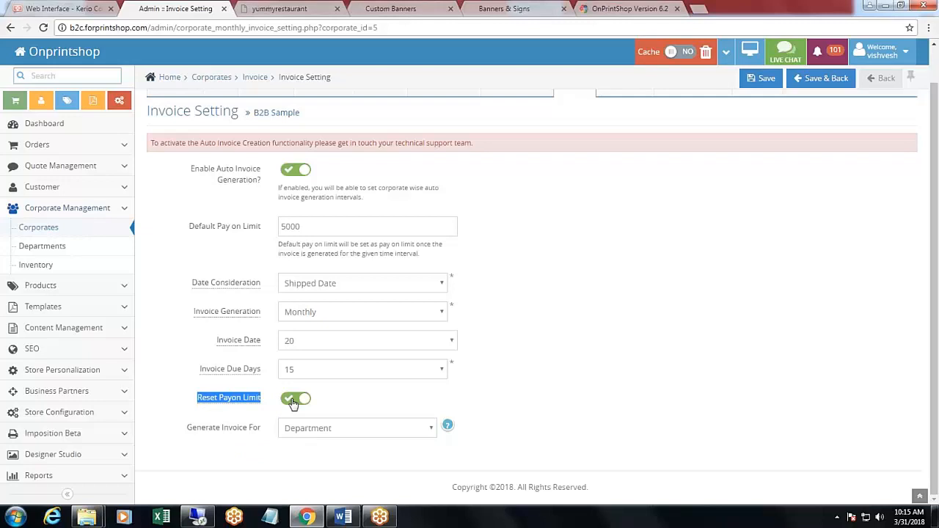
left_click(170, 433)
left_click_drag(171, 434, 261, 436)
left_click(289, 433)
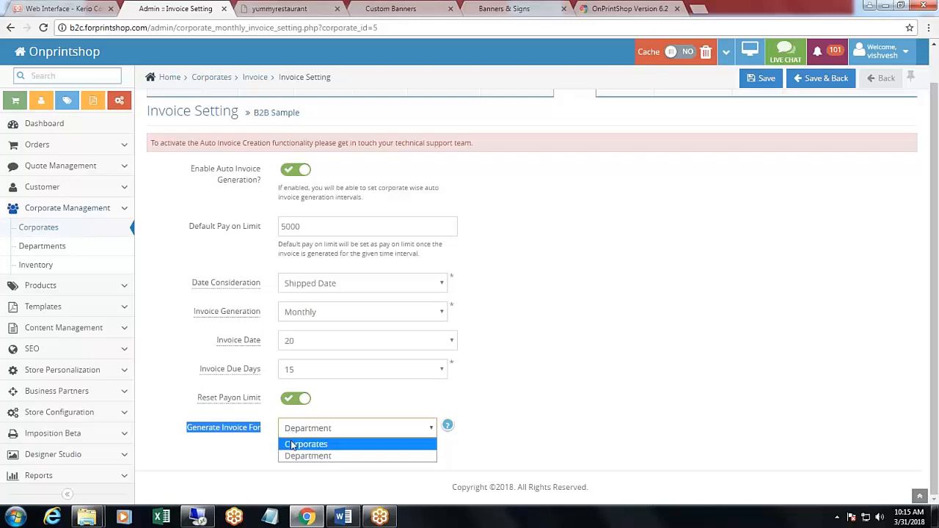
left_click(258, 443)
left_click(260, 443)
scroll(615, 277, "up", 1)
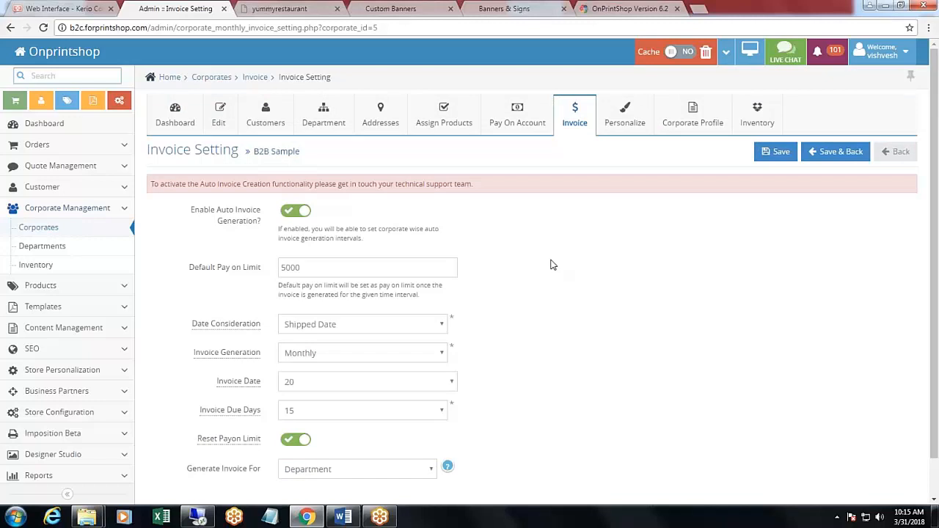
Step: Switch to the Version 6.2 release notes and highlight the Login by Username entry
left_click(600, 11)
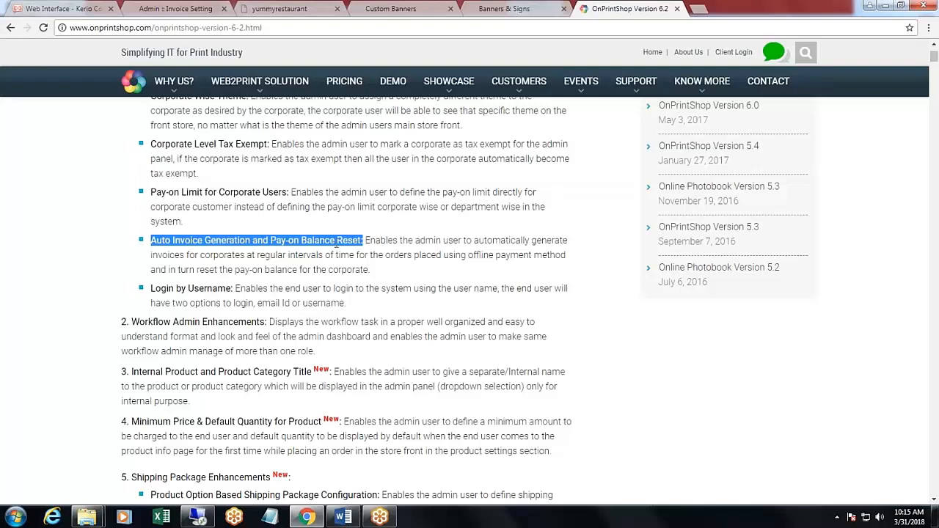
left_click(389, 255)
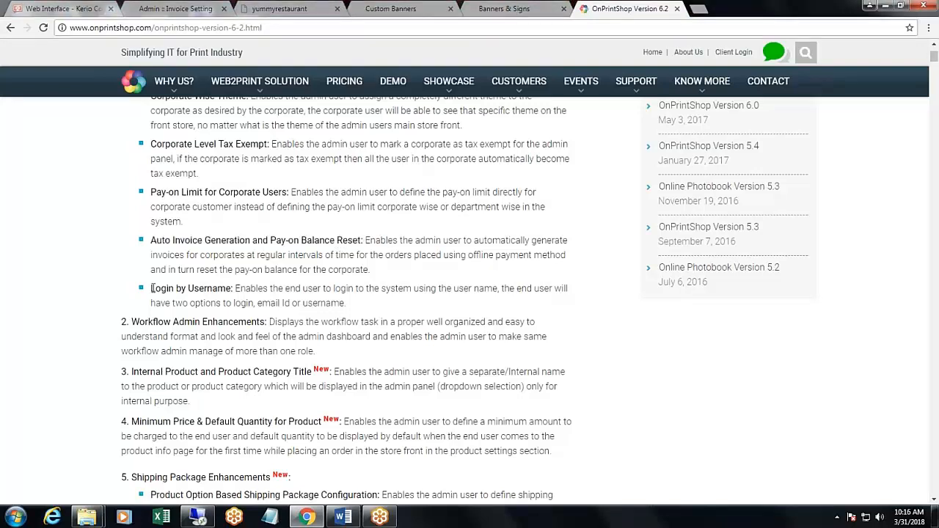
left_click_drag(151, 289, 231, 289)
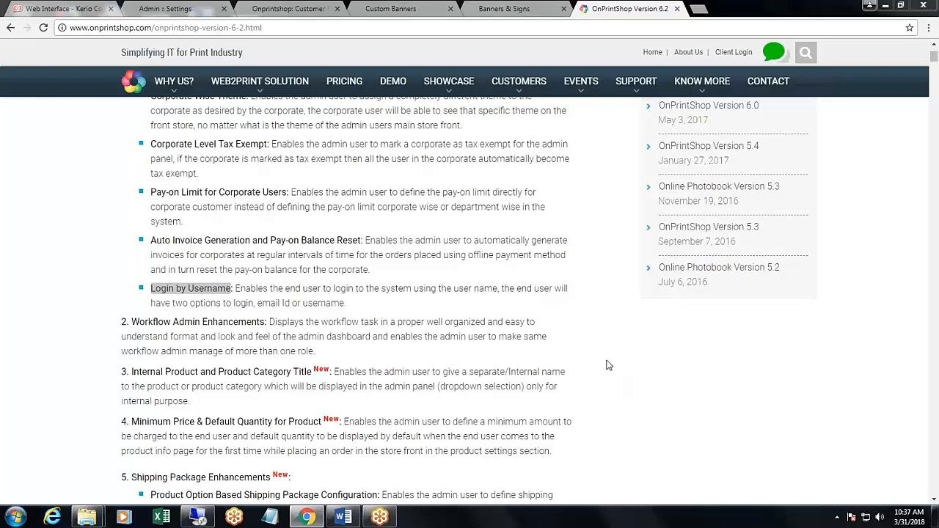
Step: Switch to the Yummy Restaurant sign-up page and examine its login information, including the Username field
left_click(275, 8)
scroll(216, 203, "up", 3)
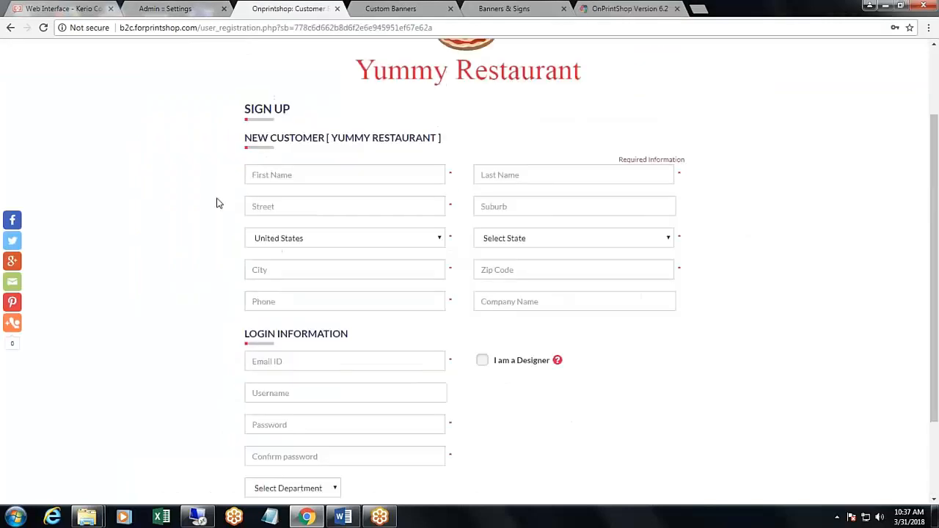
scroll(189, 244, "down", 3)
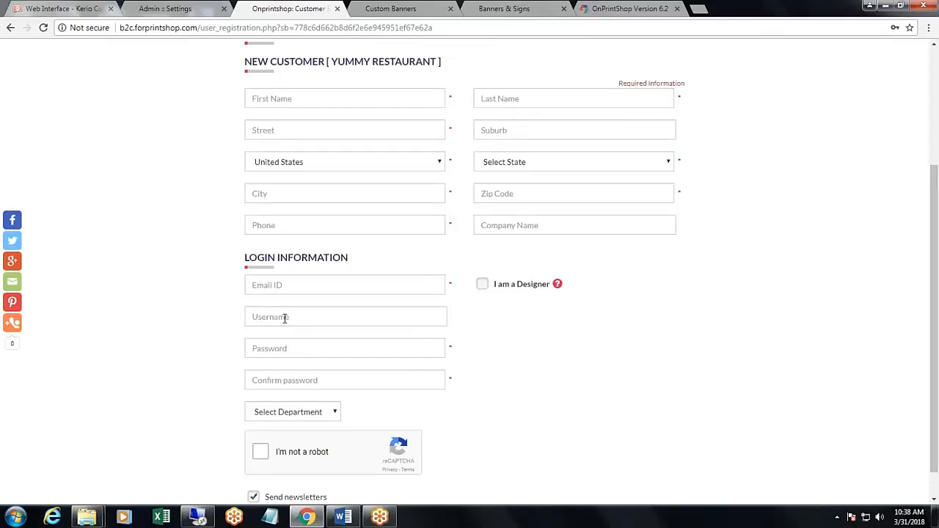
scroll(193, 247, "up", 3)
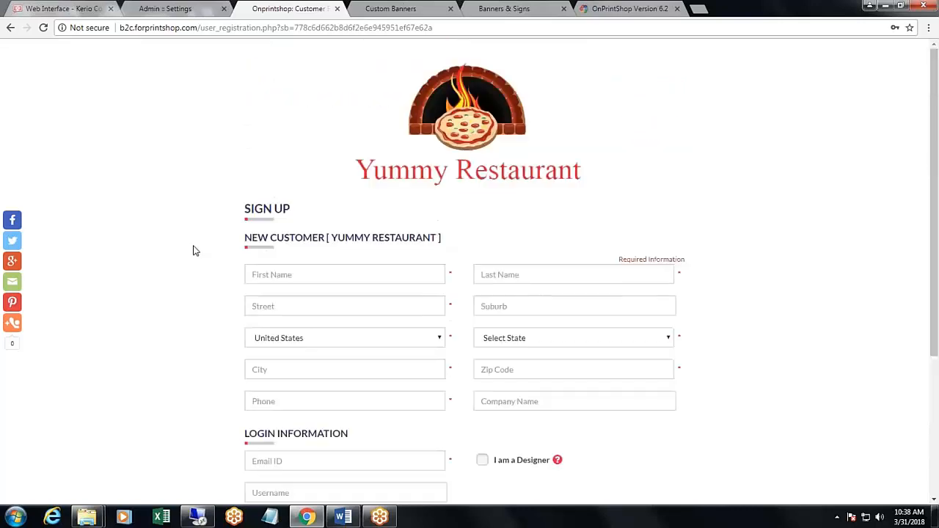
scroll(194, 251, "down", 3)
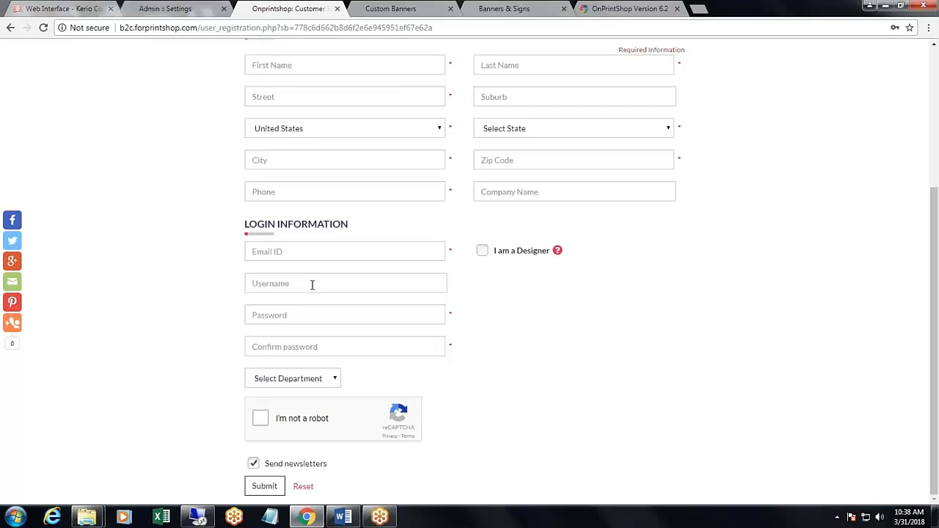
Step: Return to the Version 6.2 release notes and review the Corporate Enhancements list from its first entry
left_click(627, 9)
scroll(387, 230, "up", 3)
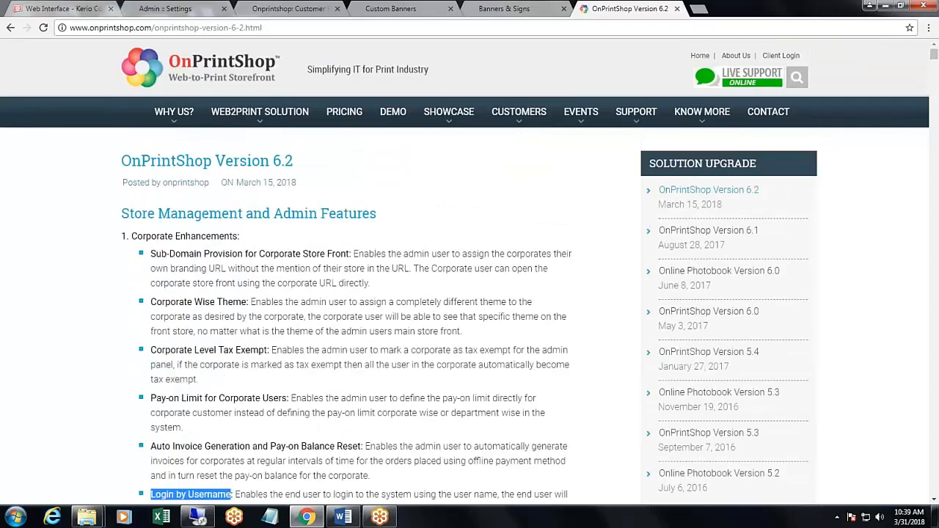
left_click(160, 254)
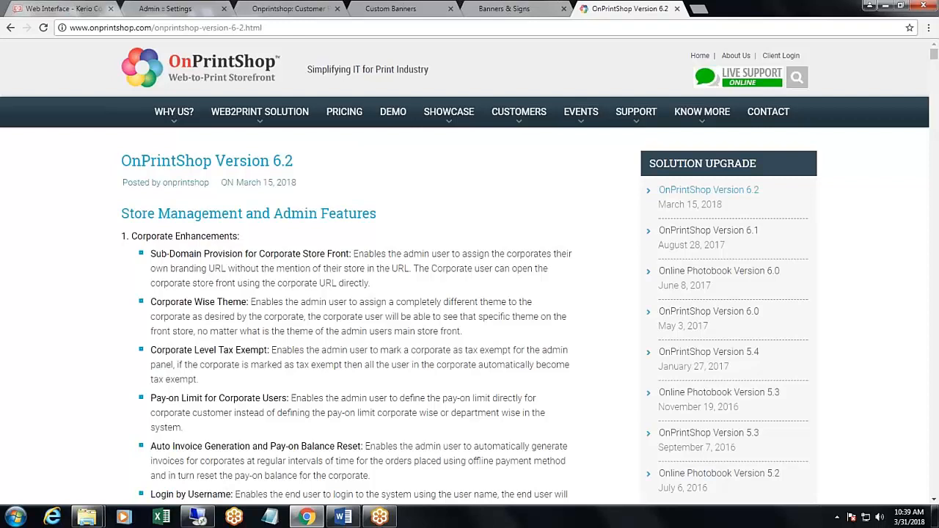